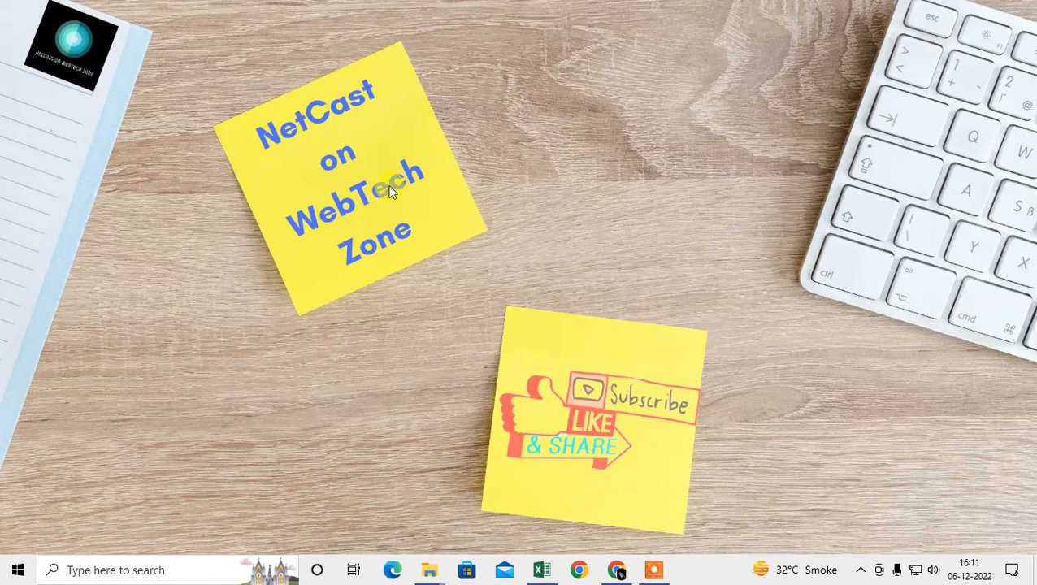
Refresh the Windows desktop a few times, then switch to the Chrome window.
right_click(509, 112)
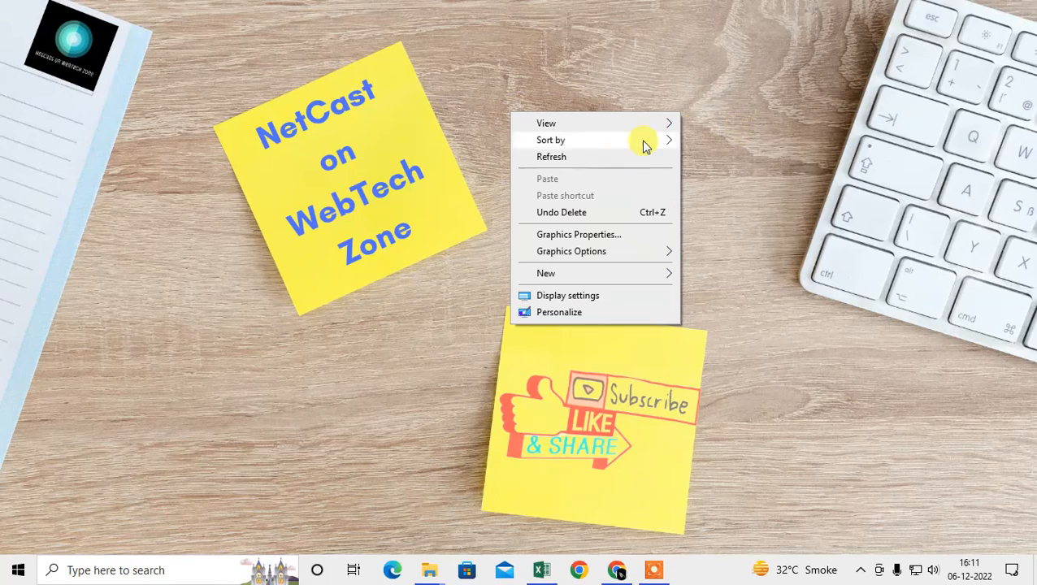
left_click(590, 156)
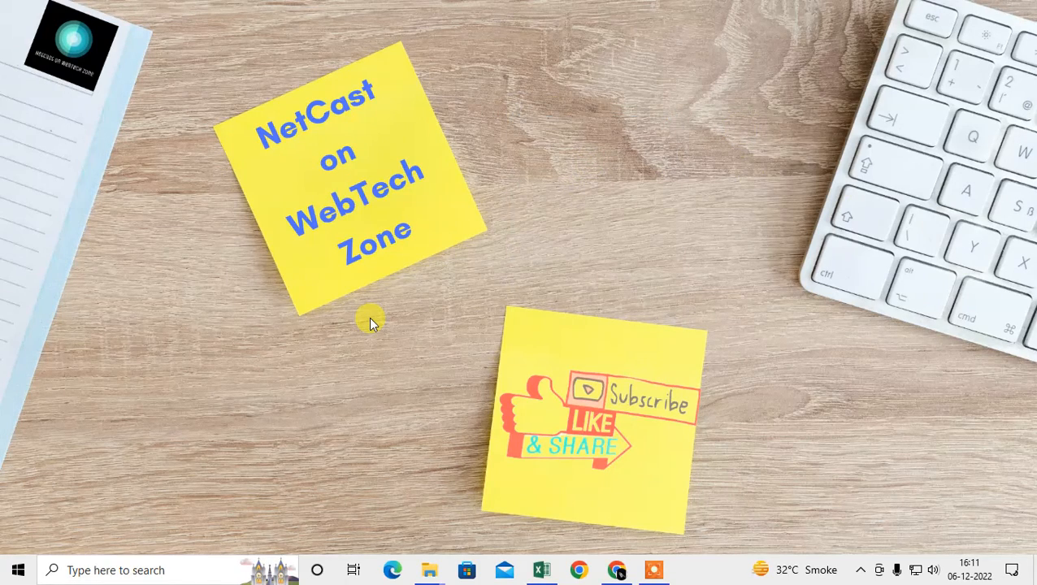
right_click(509, 105)
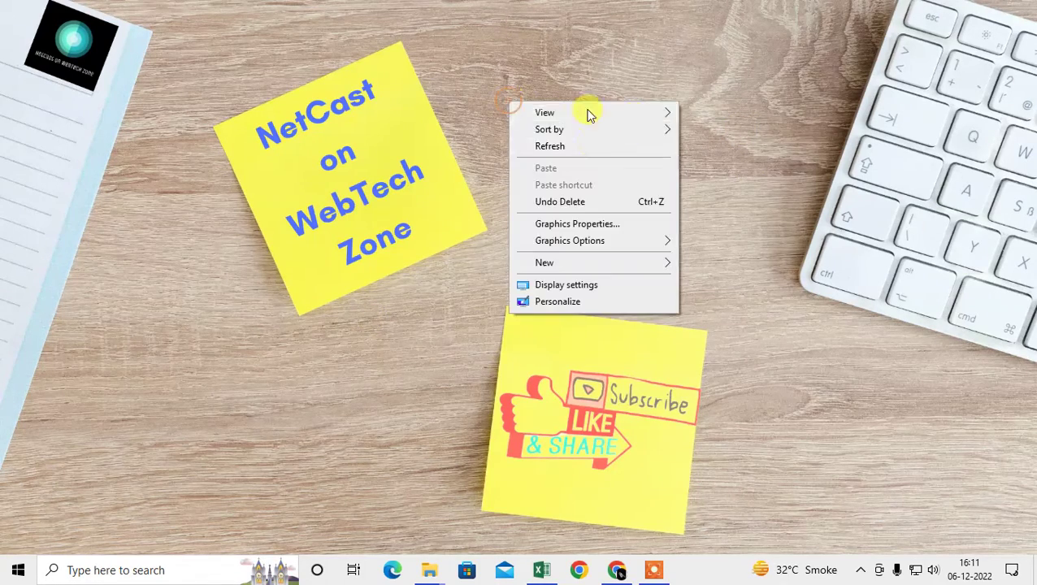
left_click(581, 153)
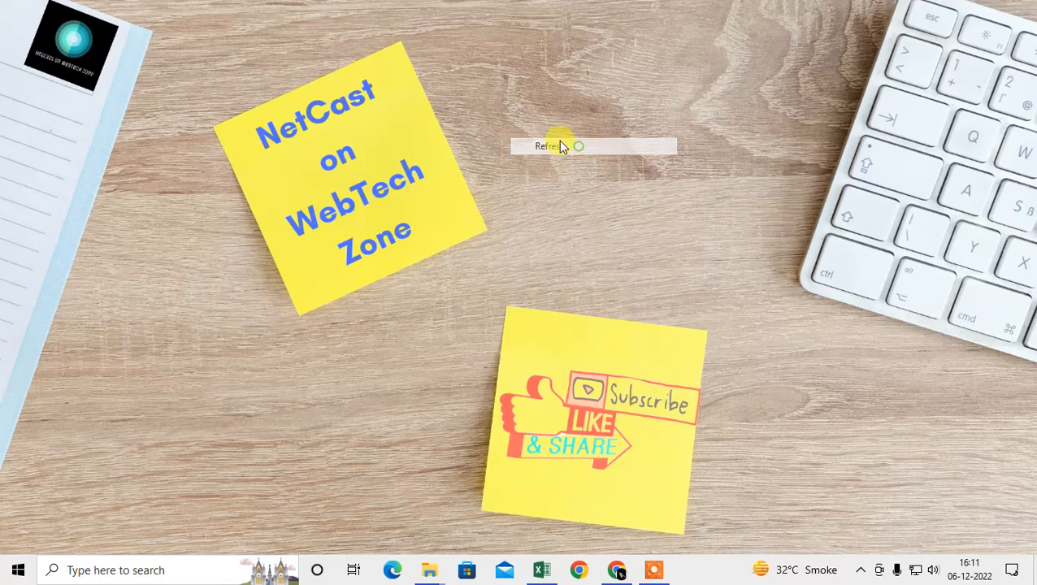
right_click(483, 94)
left_click(558, 145)
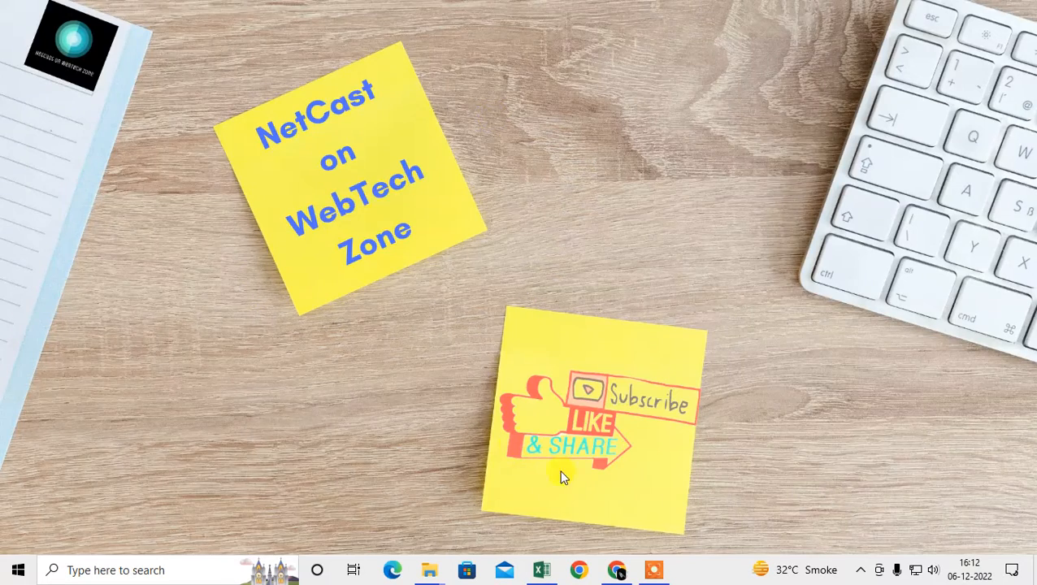
key("super+d")
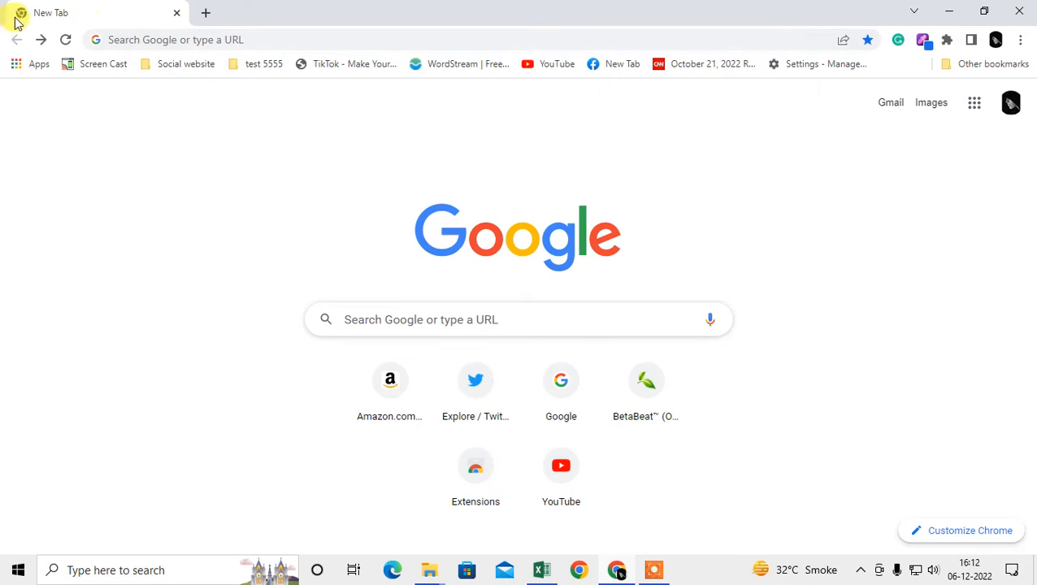
Inspect the bookmarks bar's context options and bring up Chrome's three-dot menu.
right_click(879, 71)
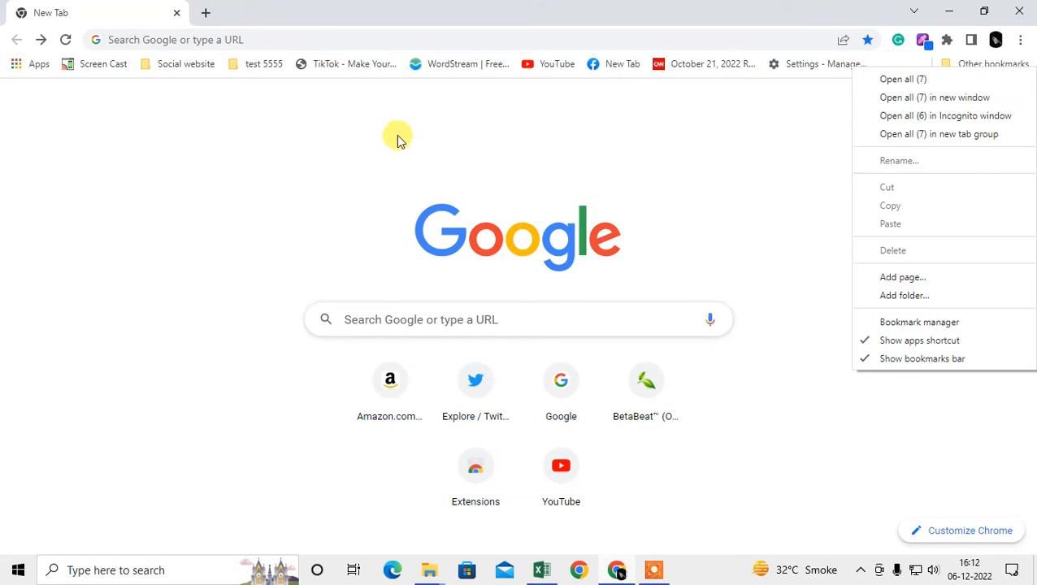
left_click(376, 118)
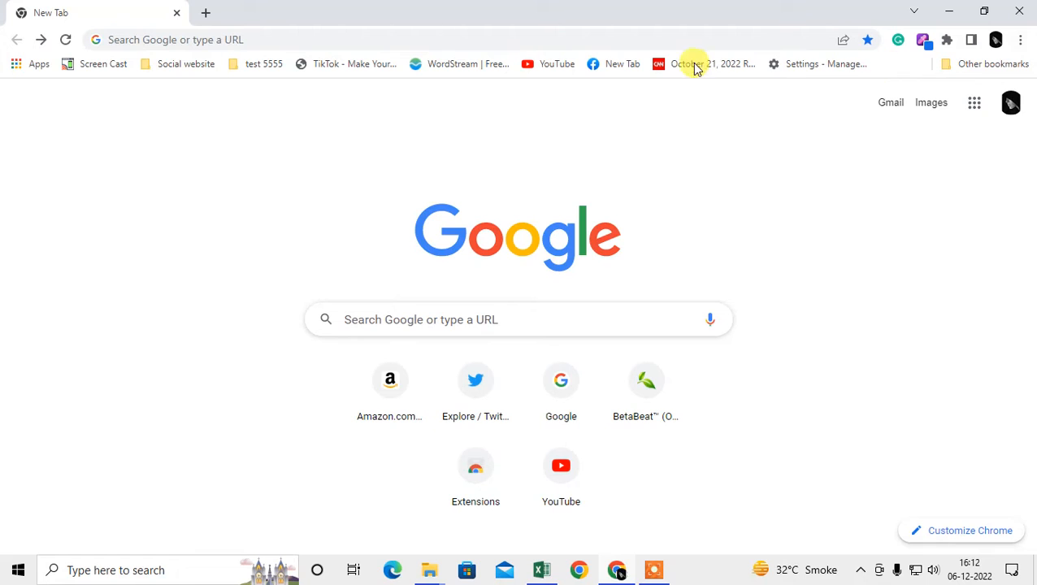
right_click(102, 18)
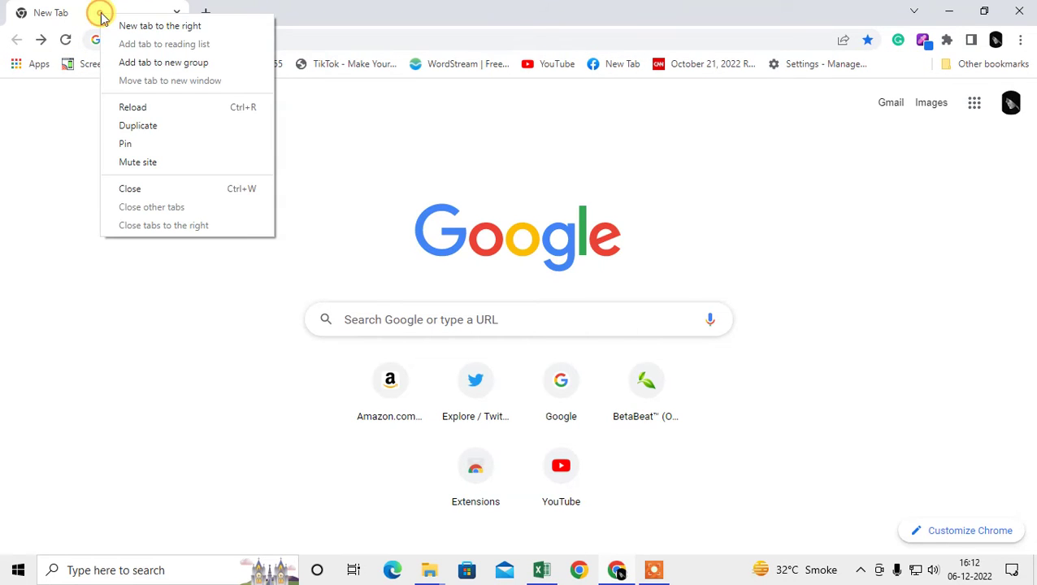
right_click(882, 70)
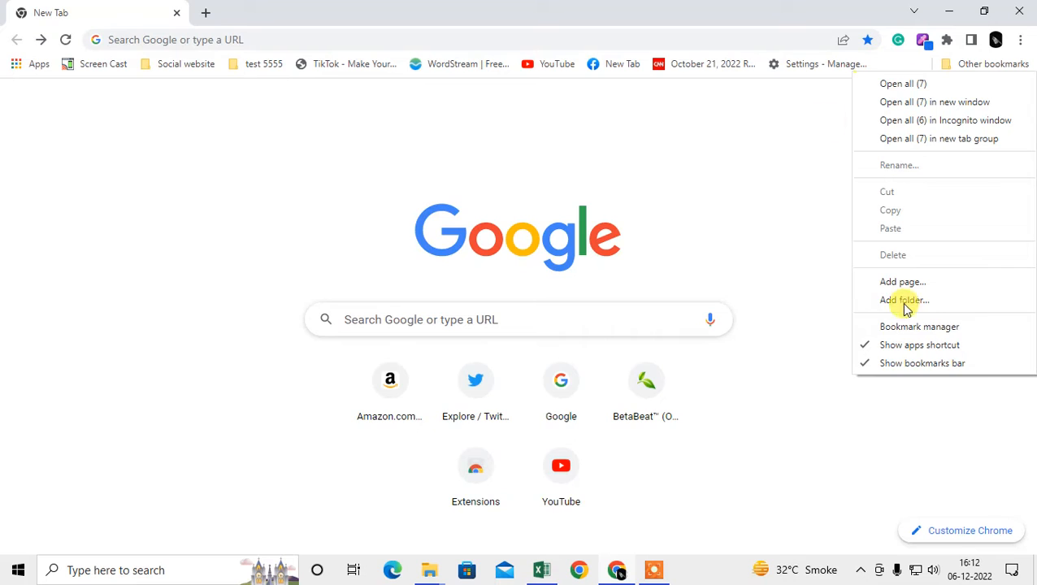
left_click(885, 363)
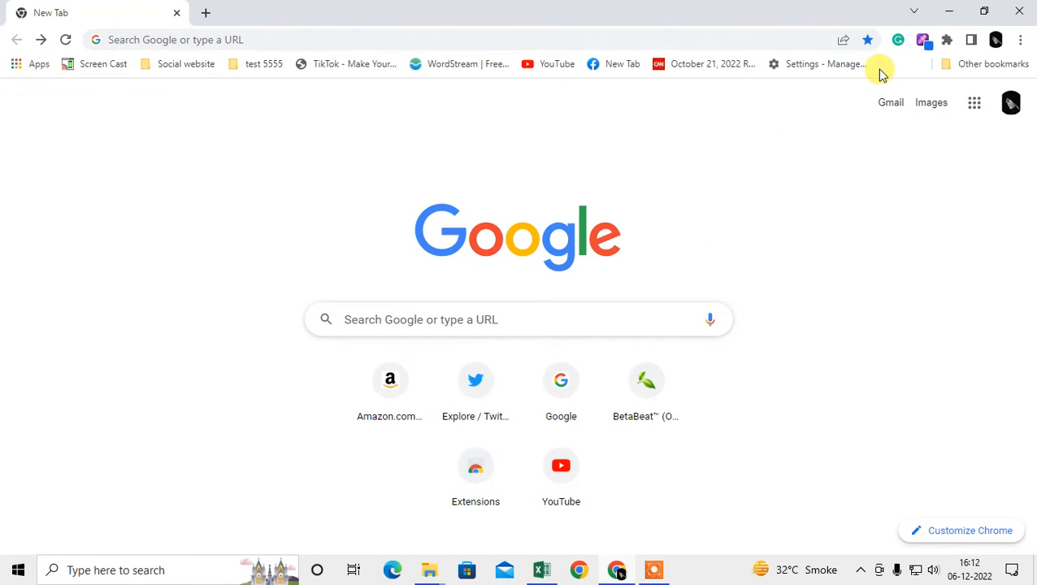
left_click(1019, 39)
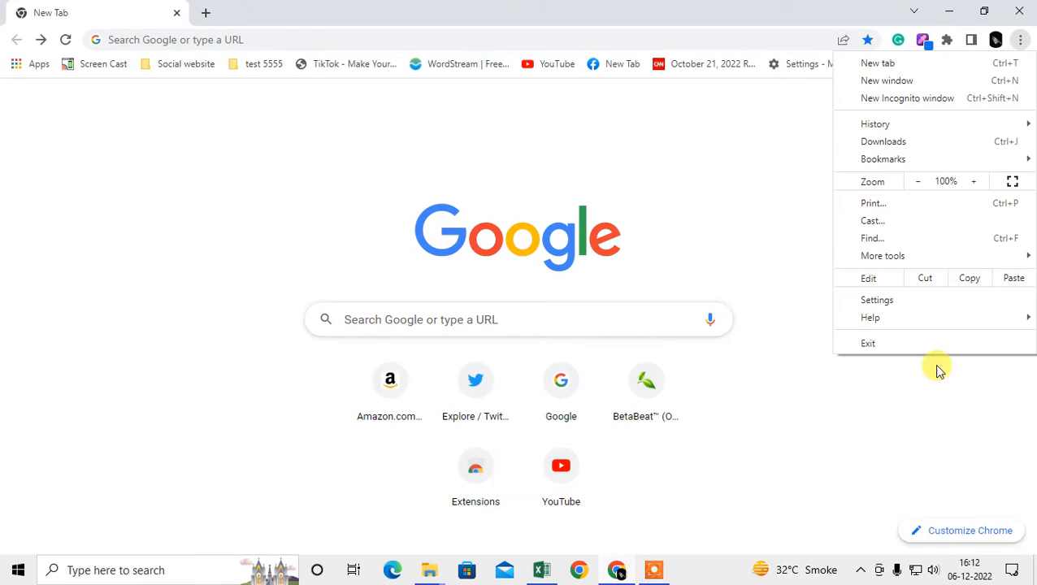
In Settings > Appearance, toggle Show bookmarks bar on and back off, then start a new tab.
left_click(902, 300)
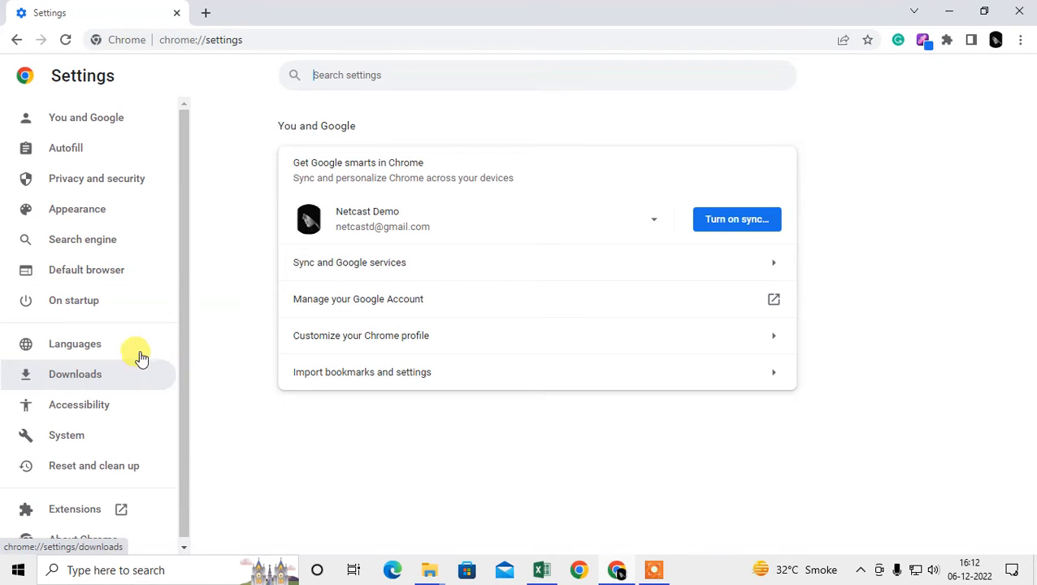
left_click(78, 215)
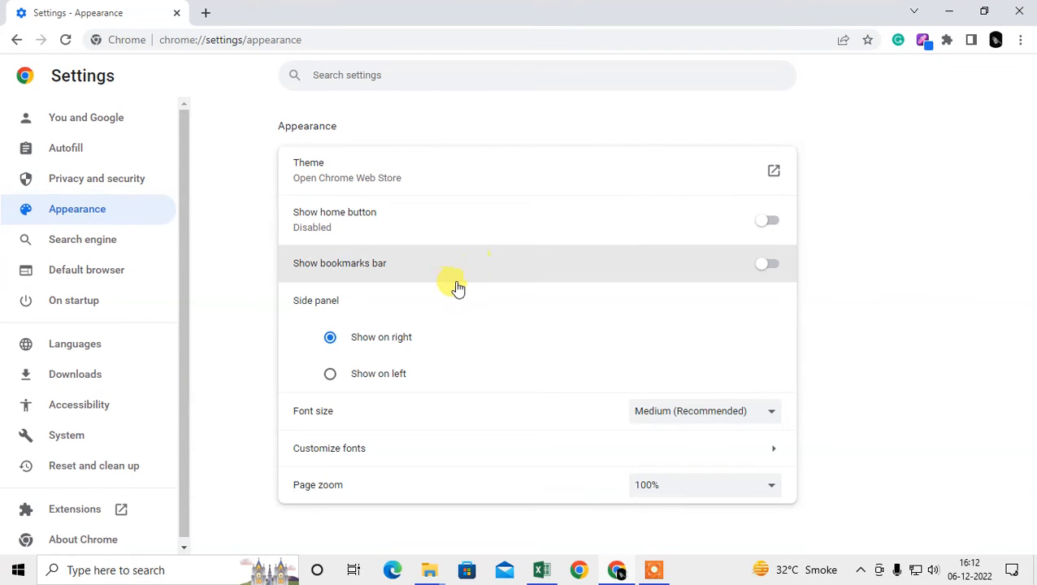
left_click(764, 265)
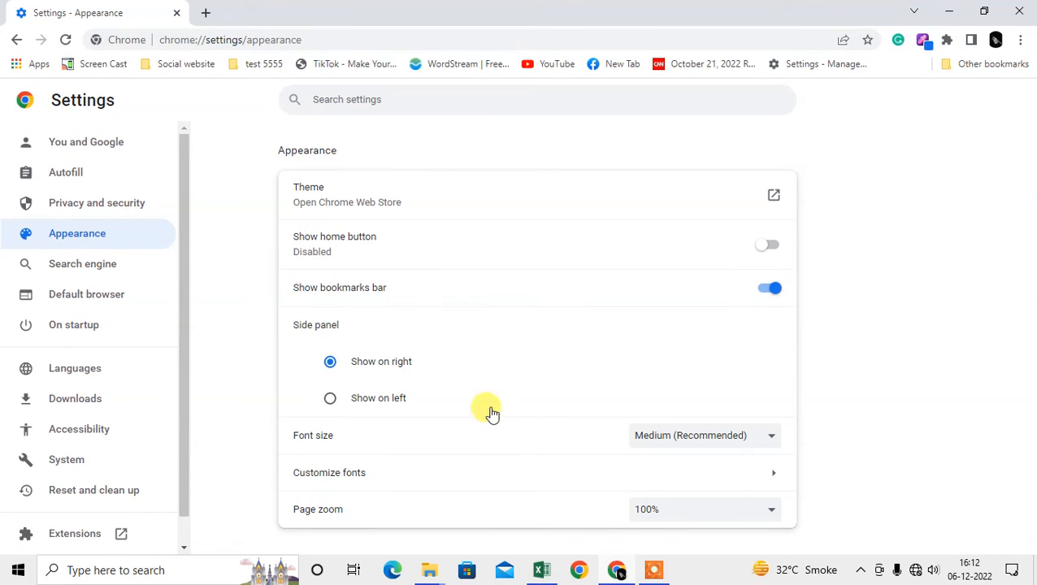
left_click(768, 291)
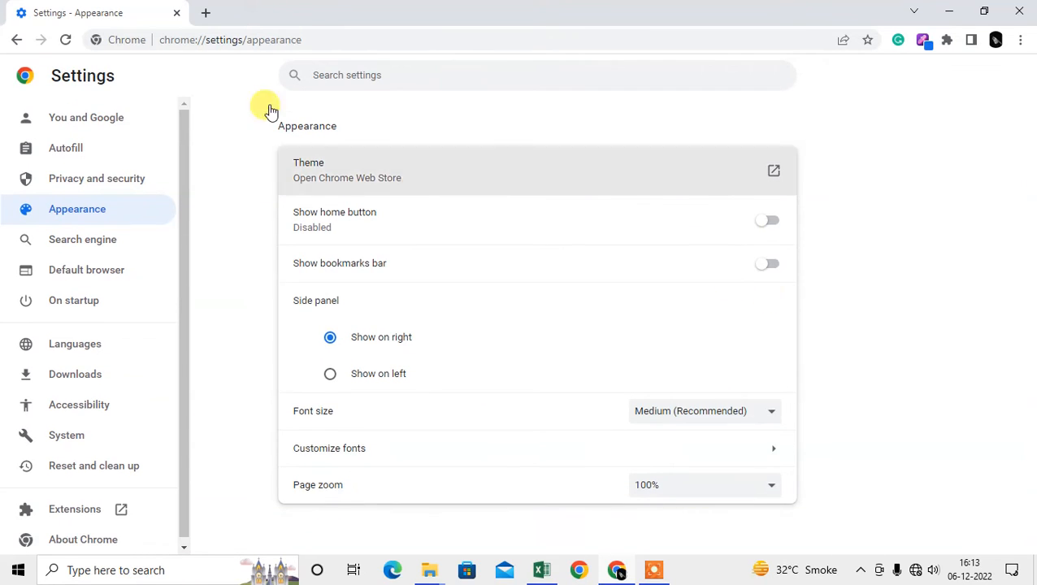
left_click(205, 13)
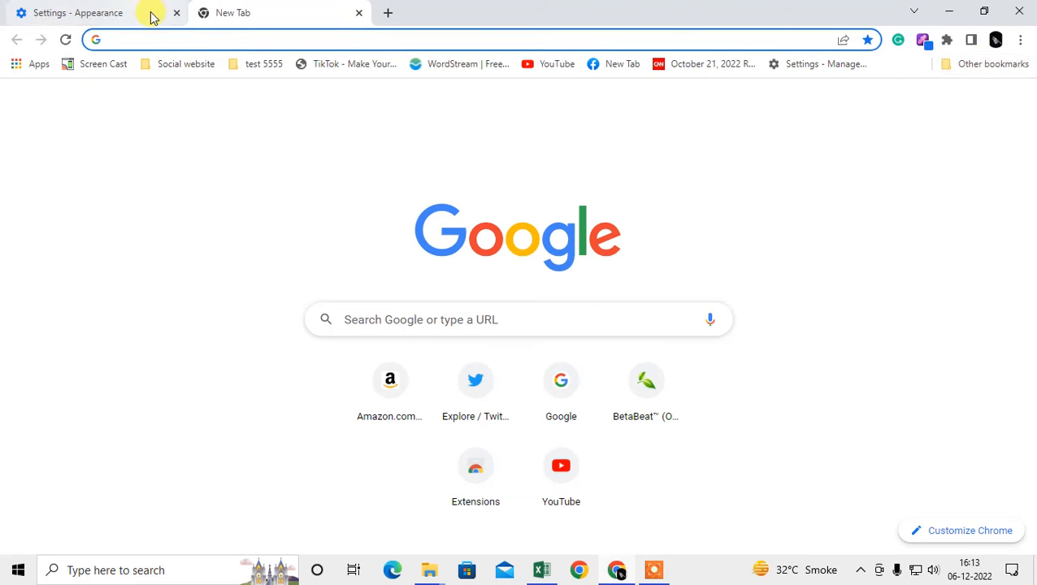
Close the Settings tab and launch the Bookmark manager from Chrome's menu.
left_click(177, 14)
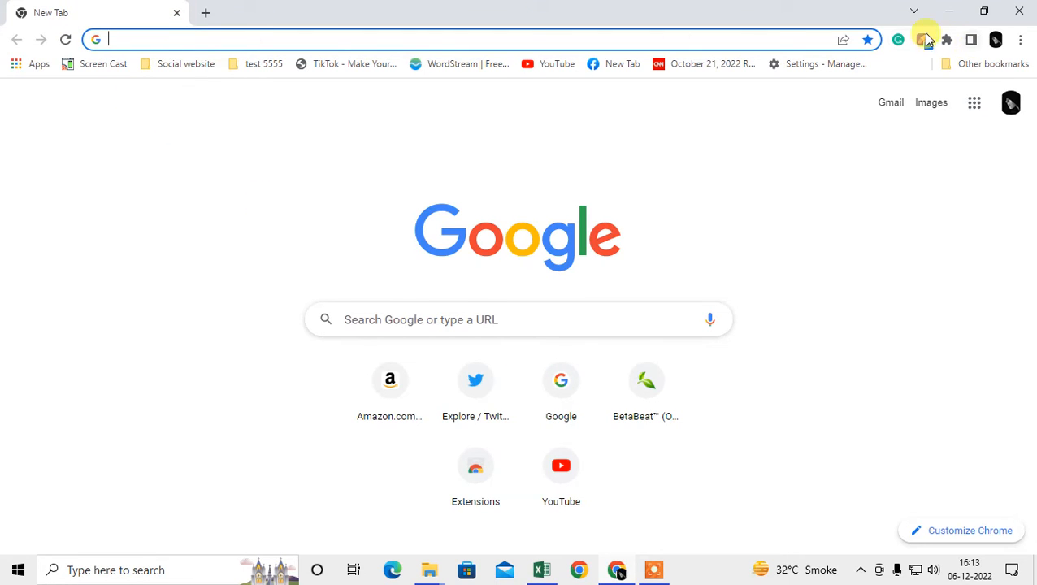
left_click(1020, 41)
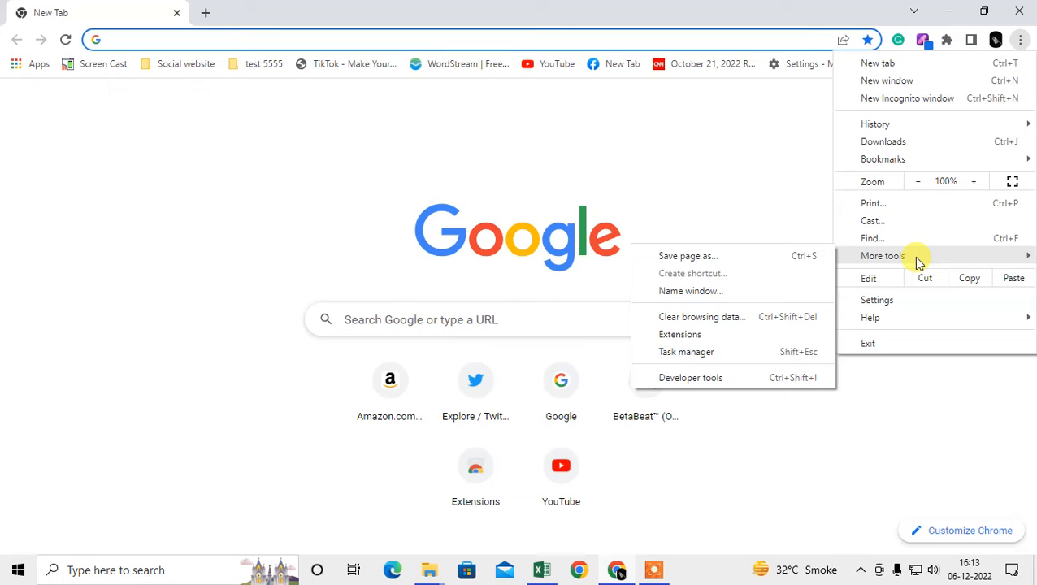
mouse_move(882, 159)
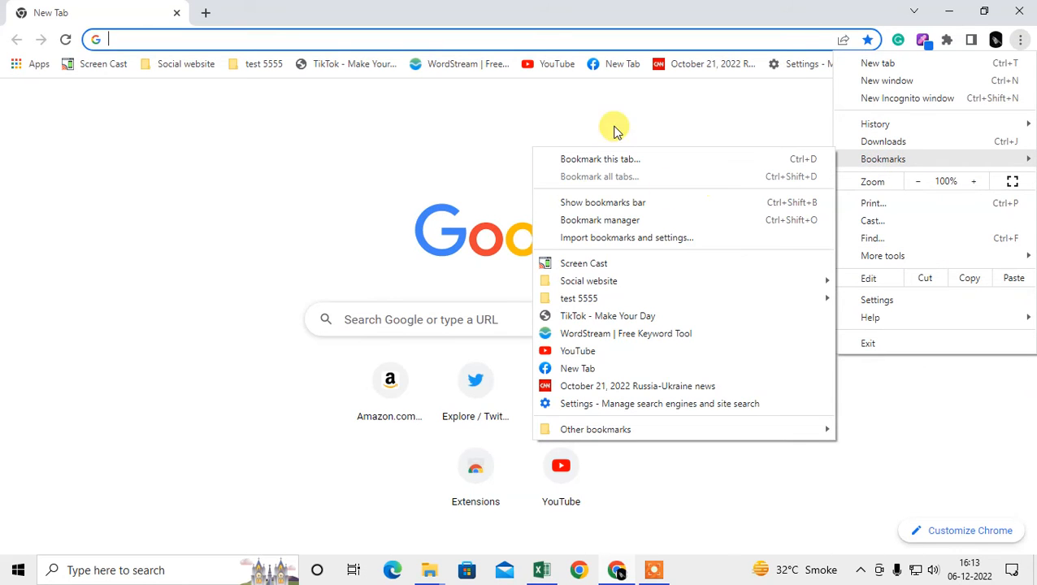
left_click(648, 228)
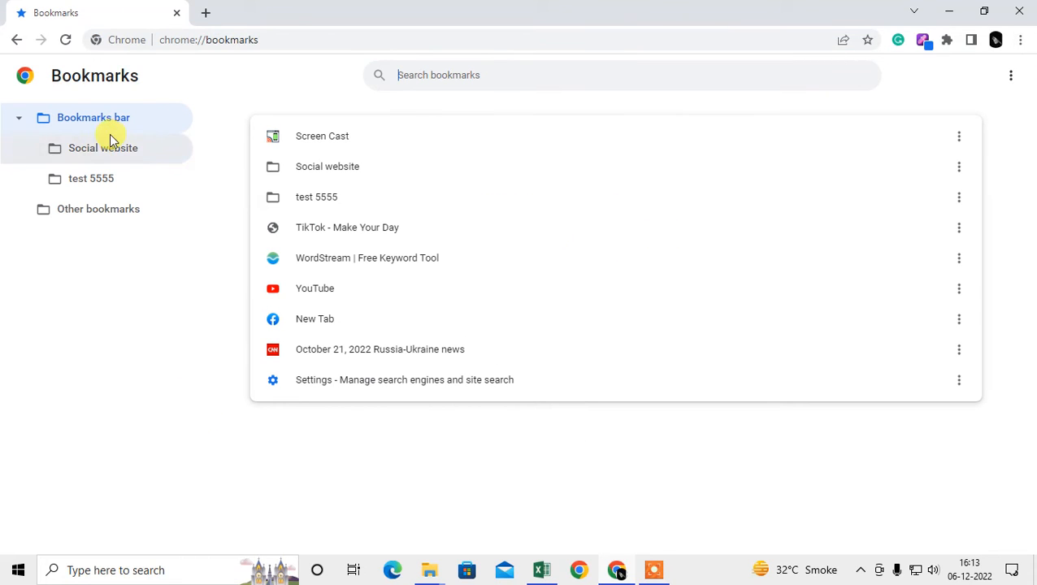
Browse the Bookmarks bar and Other bookmarks folders in the manager's sidebar tree.
left_click(19, 118)
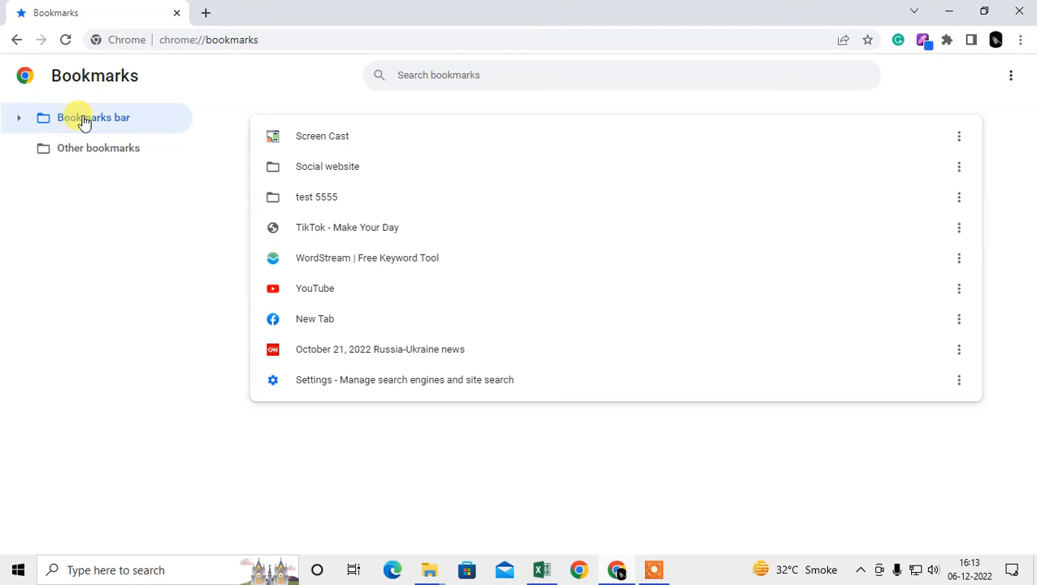
left_click(19, 118)
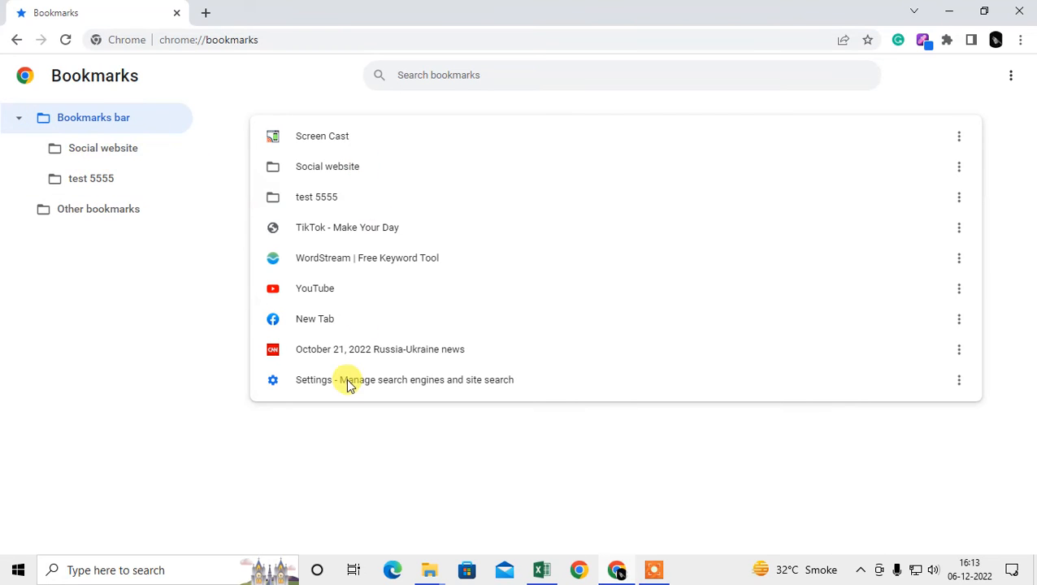
left_click(24, 122)
left_click(98, 150)
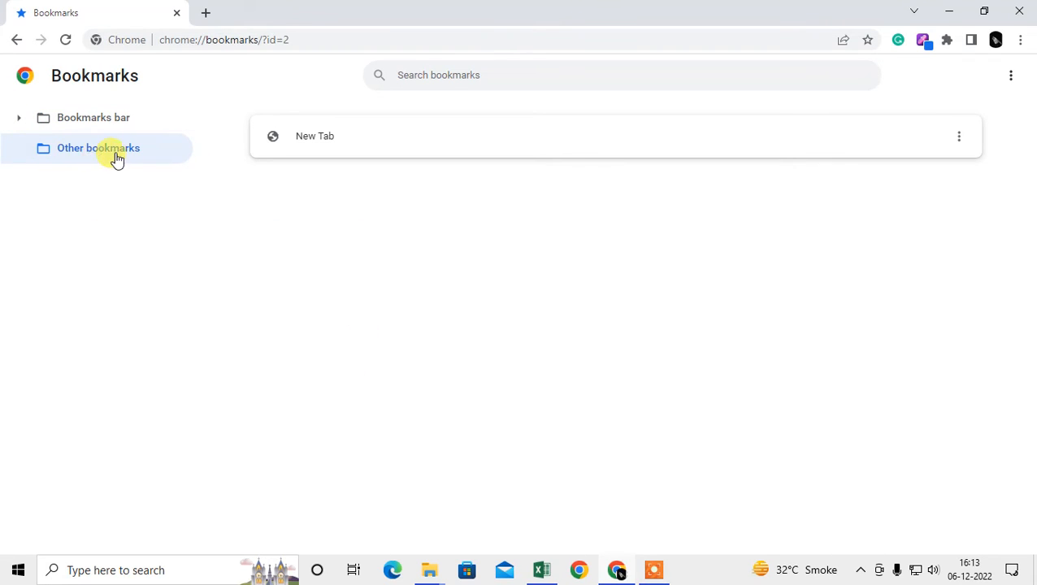
left_click(19, 118)
left_click(19, 118)
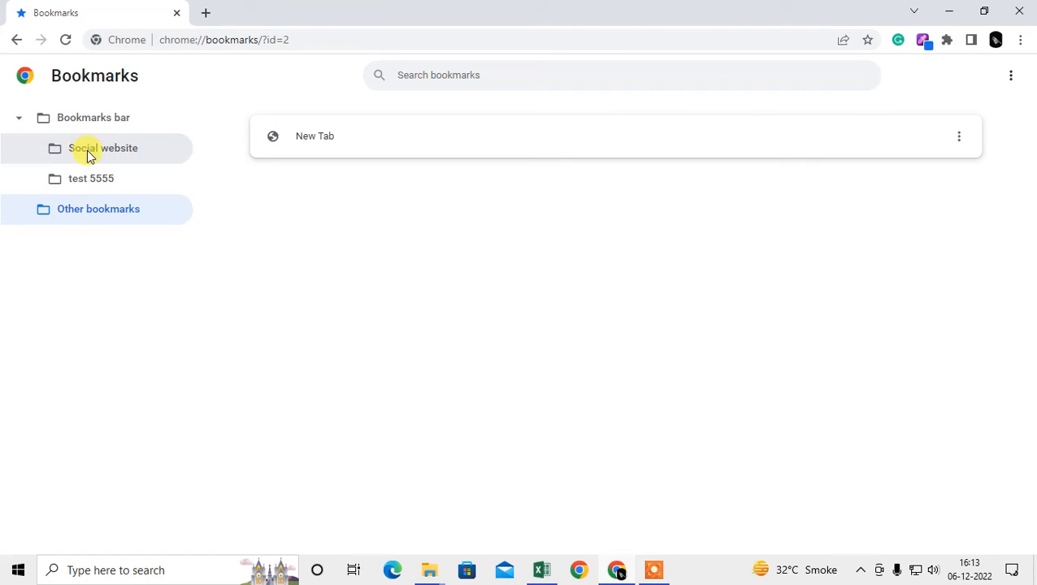
left_click(77, 120)
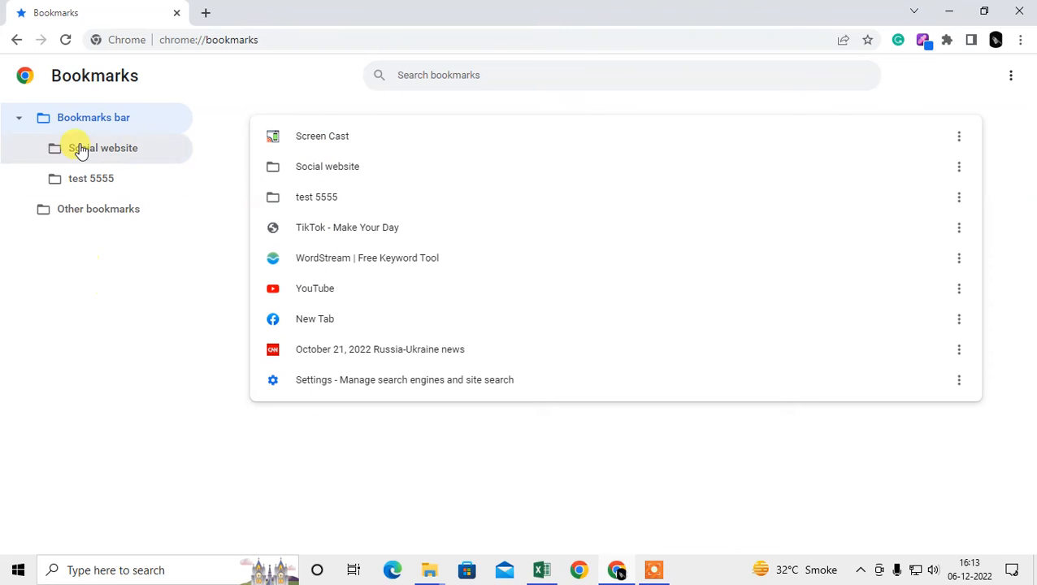
Select all nine items in the Bookmarks bar folder with Ctrl+A.
right_click(93, 121)
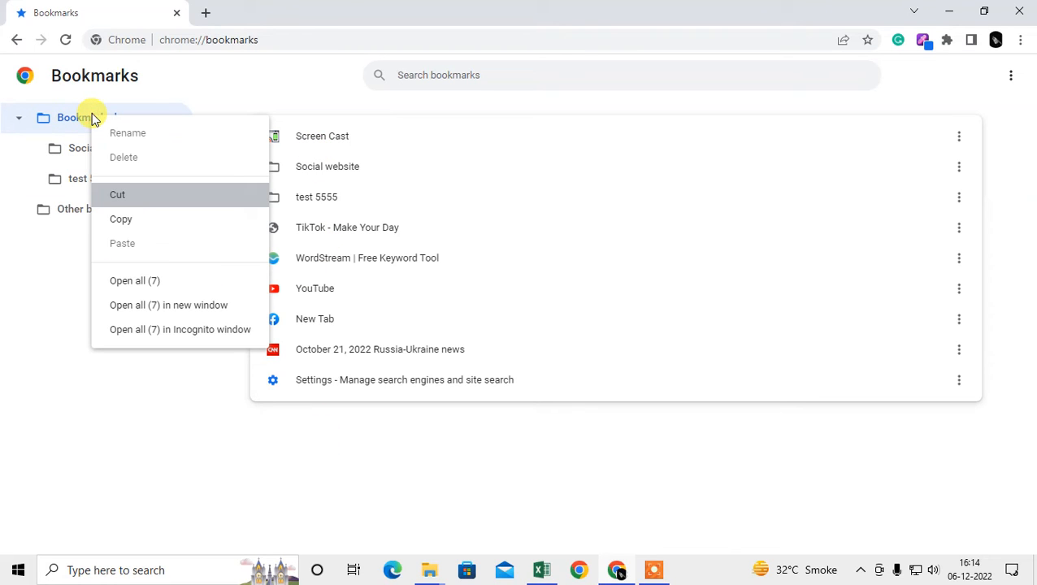
left_click(81, 262)
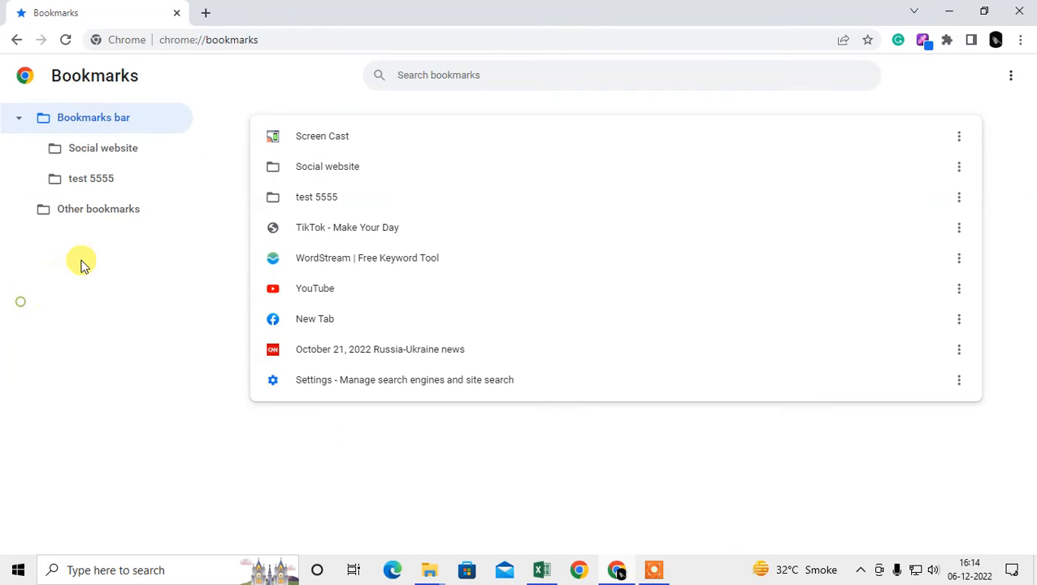
left_click(81, 122)
left_click(514, 130)
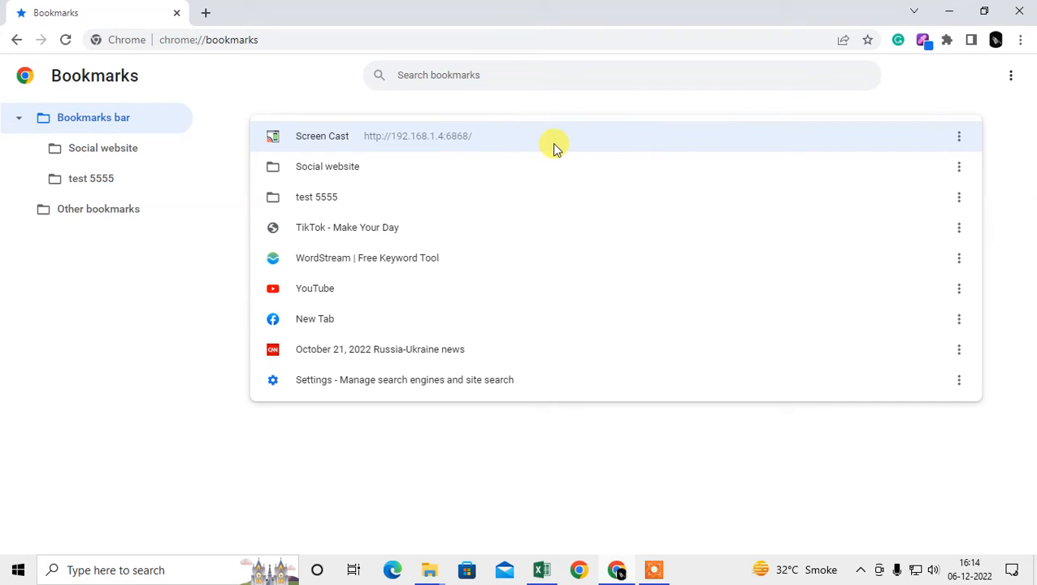
left_click(1010, 76)
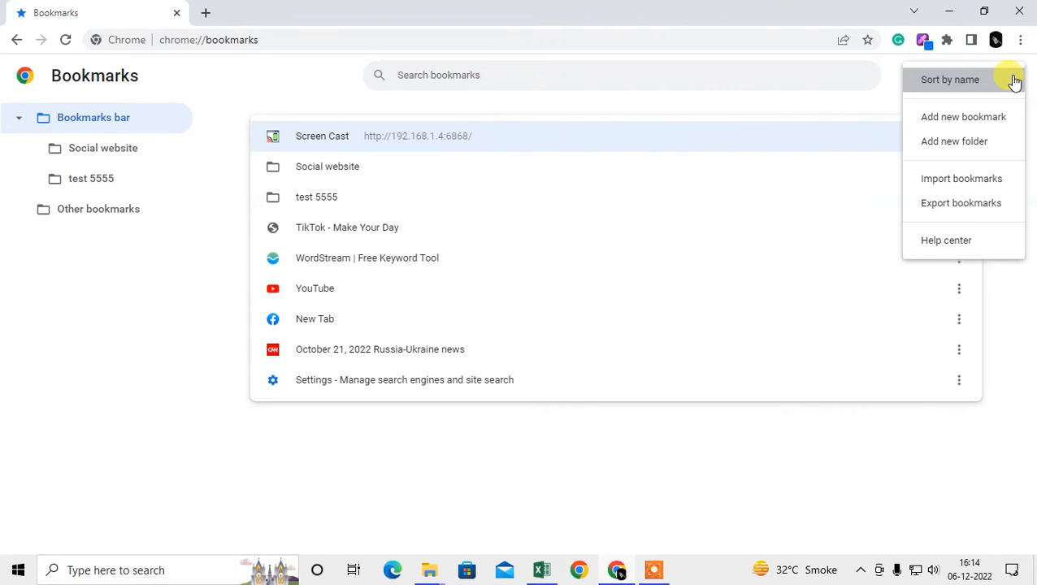
left_click(454, 106)
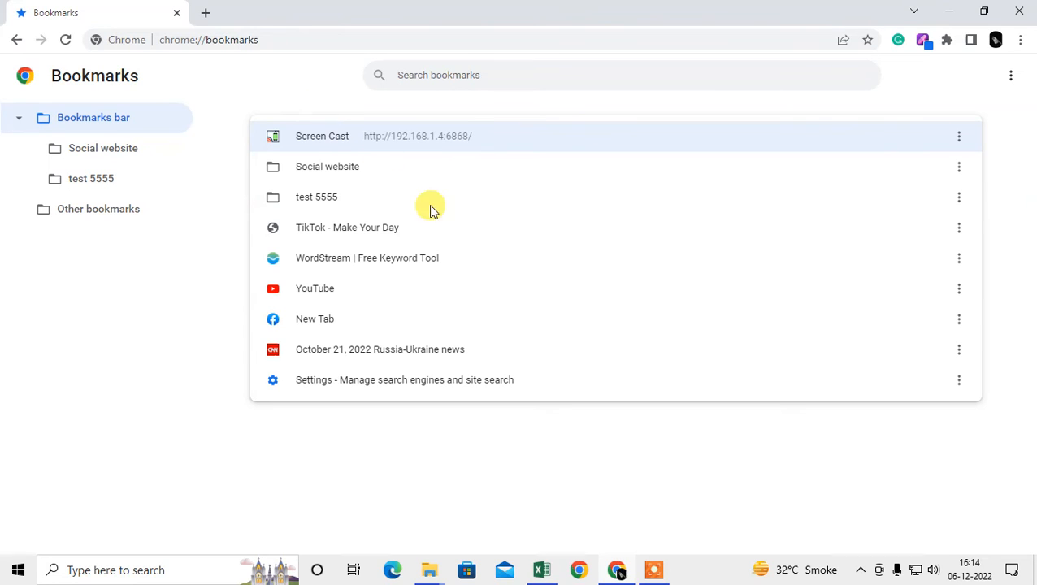
key("ctrl+a")
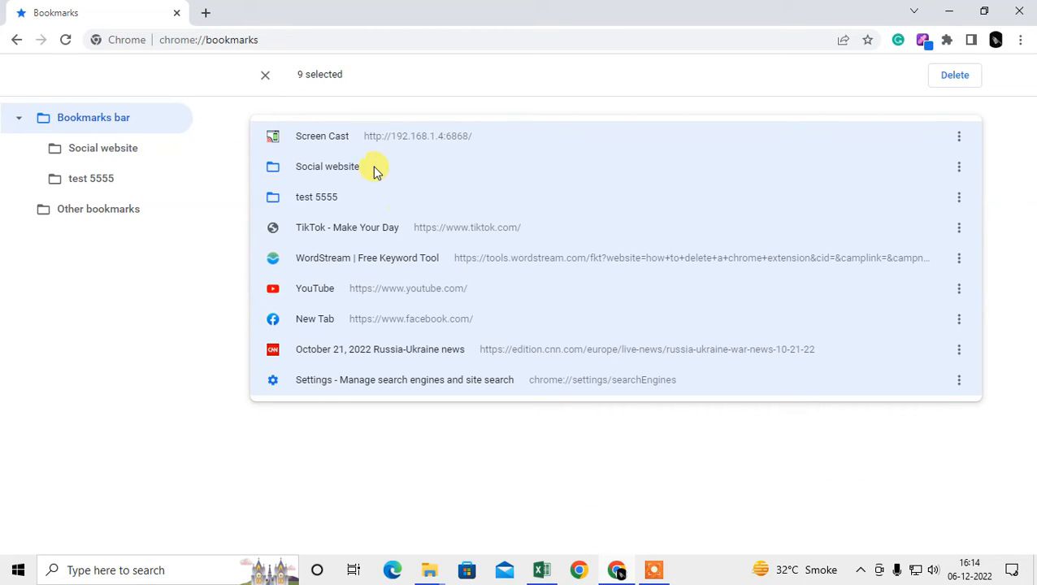
Cut the nine selected items from the Bookmarks bar and go to Other bookmarks.
right_click(498, 164)
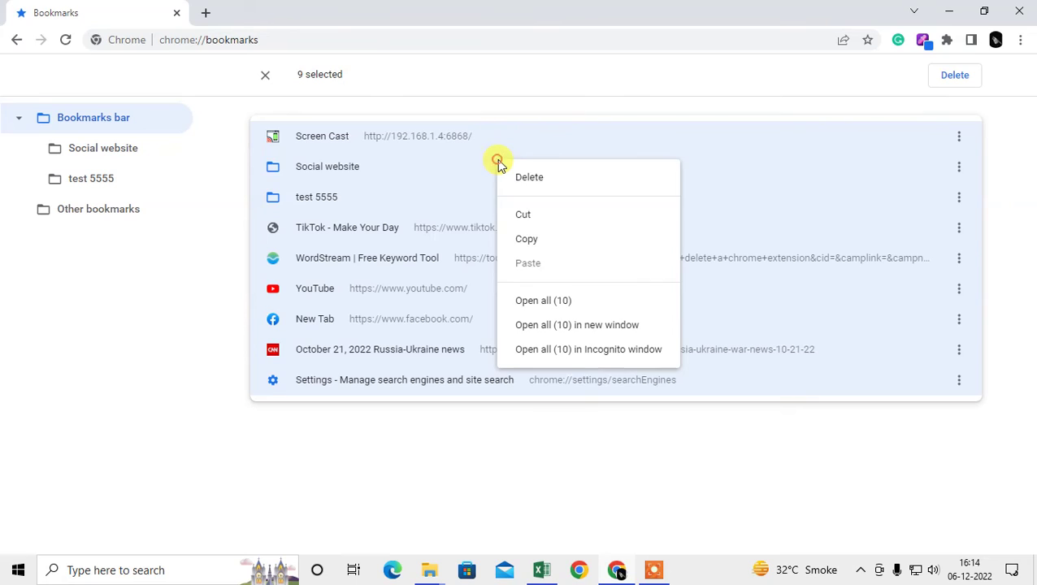
left_click(543, 214)
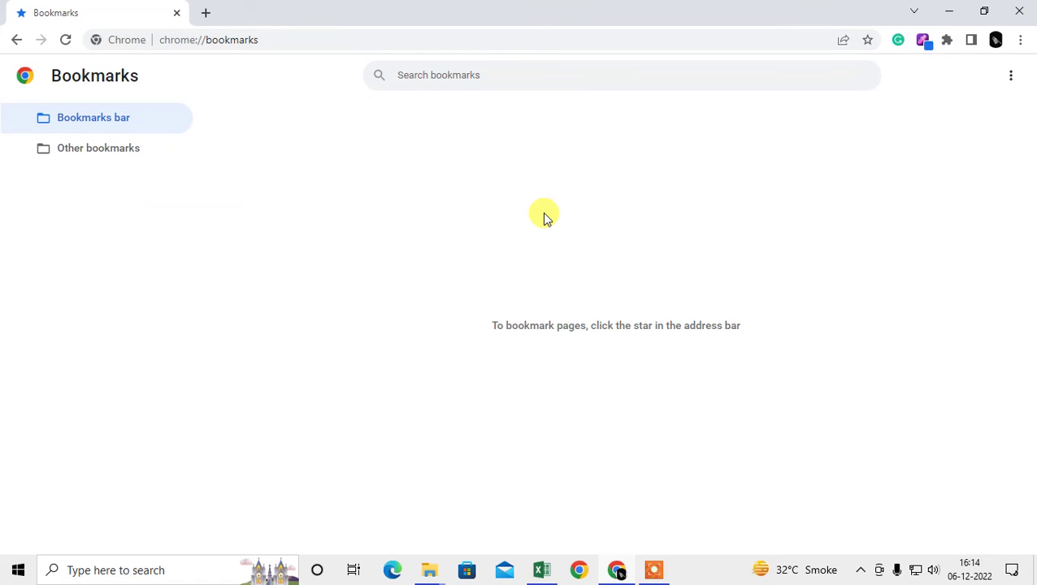
left_click(78, 151)
Paste the nine cut items into the Other bookmarks folder.
right_click(432, 187)
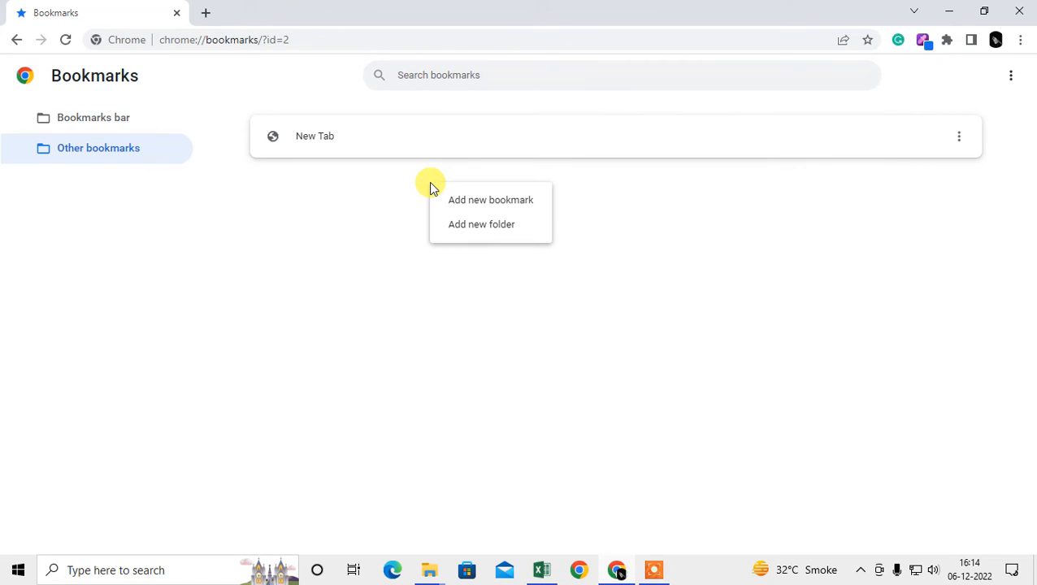
right_click(391, 138)
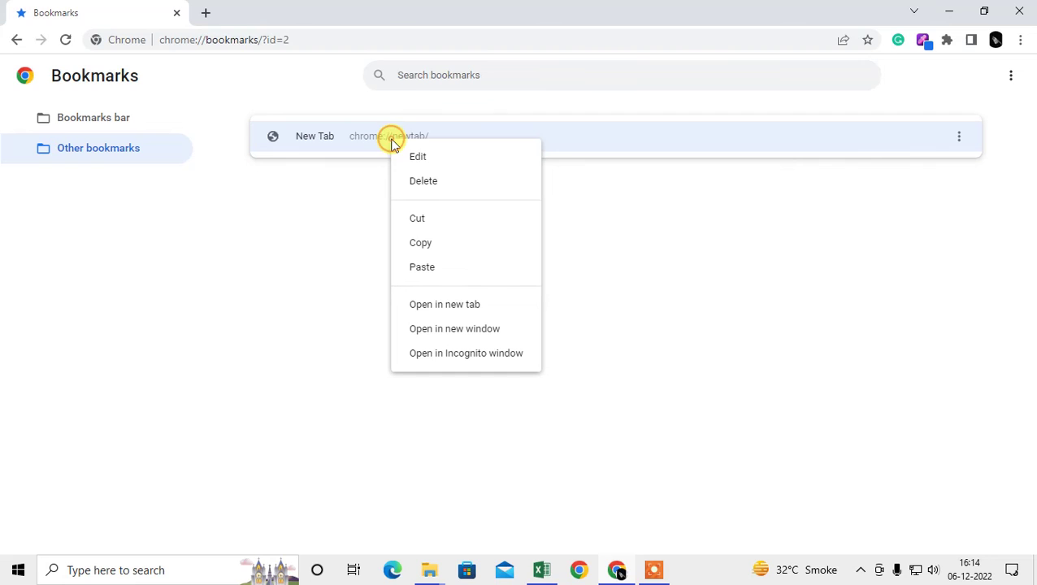
left_click(448, 269)
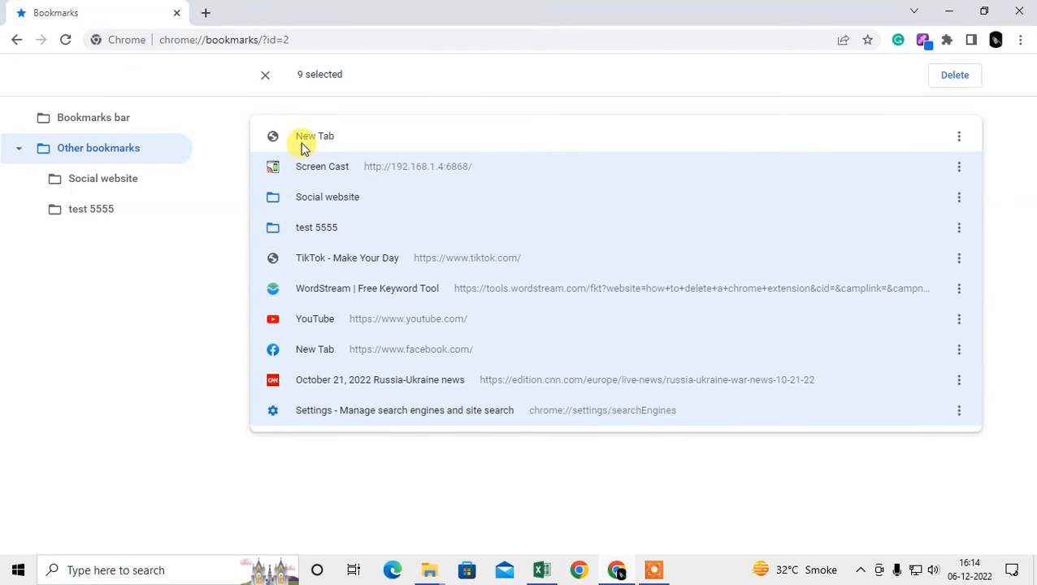
left_click(428, 446)
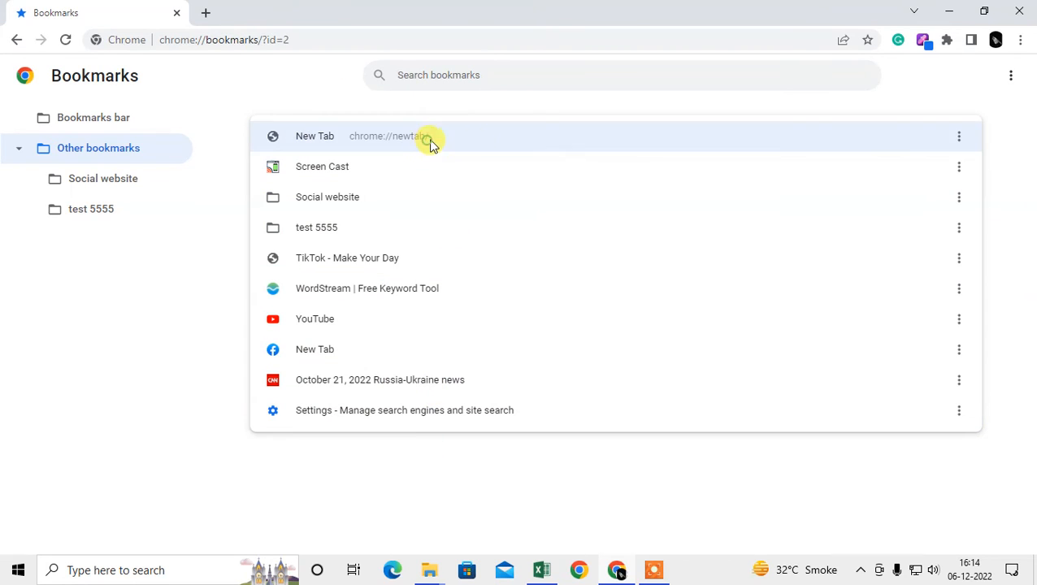
Delete the leftover New Tab bookmark and confirm the Bookmarks bar folder is empty.
left_click(958, 138)
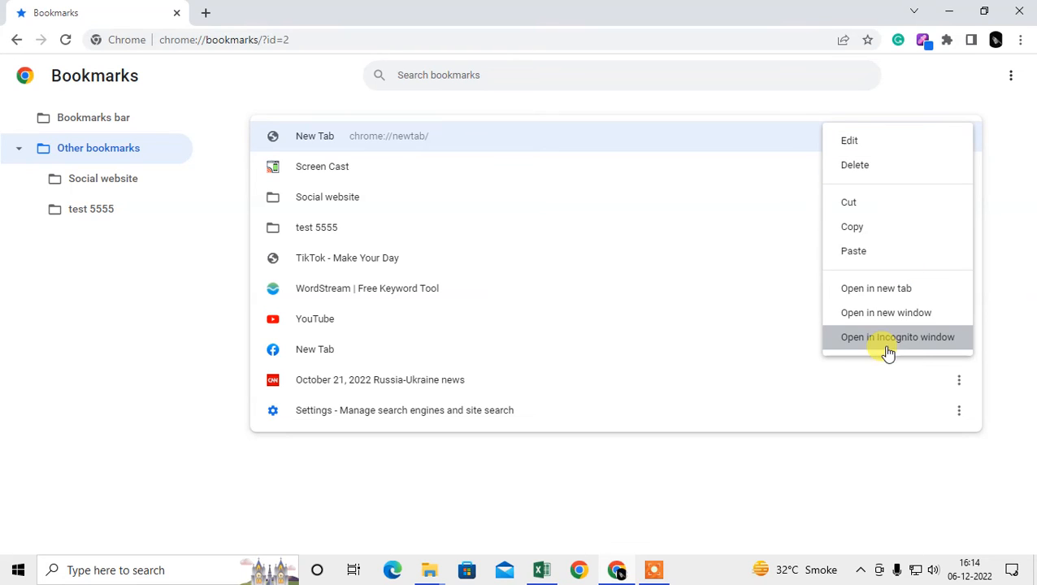
left_click(871, 168)
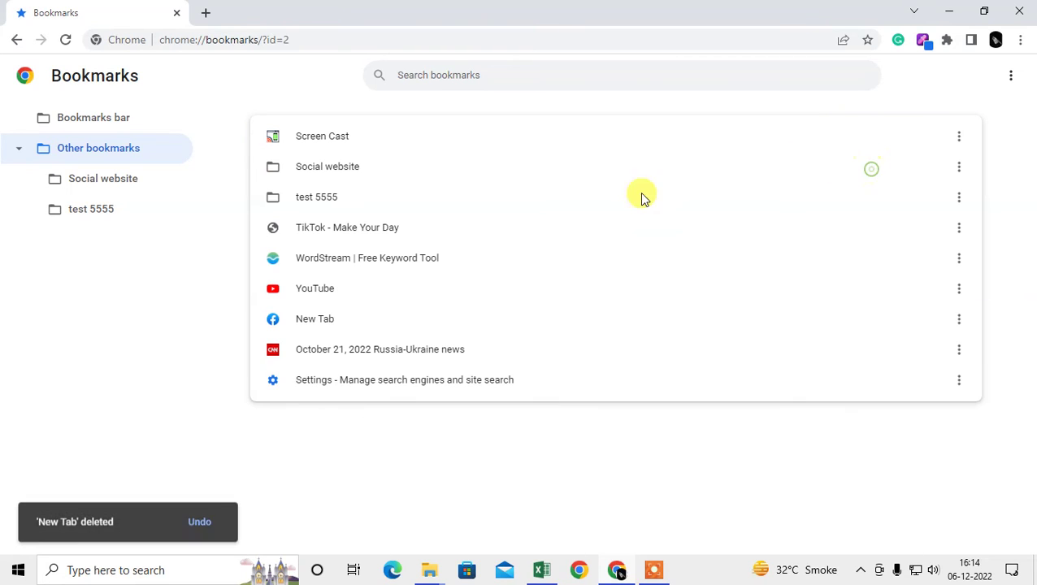
left_click(104, 123)
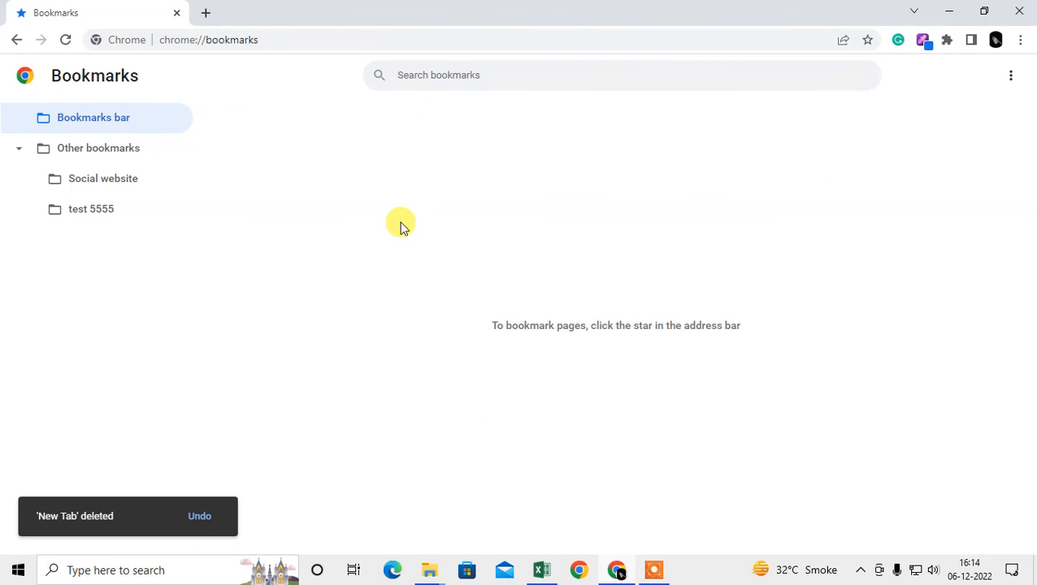
left_click(85, 153)
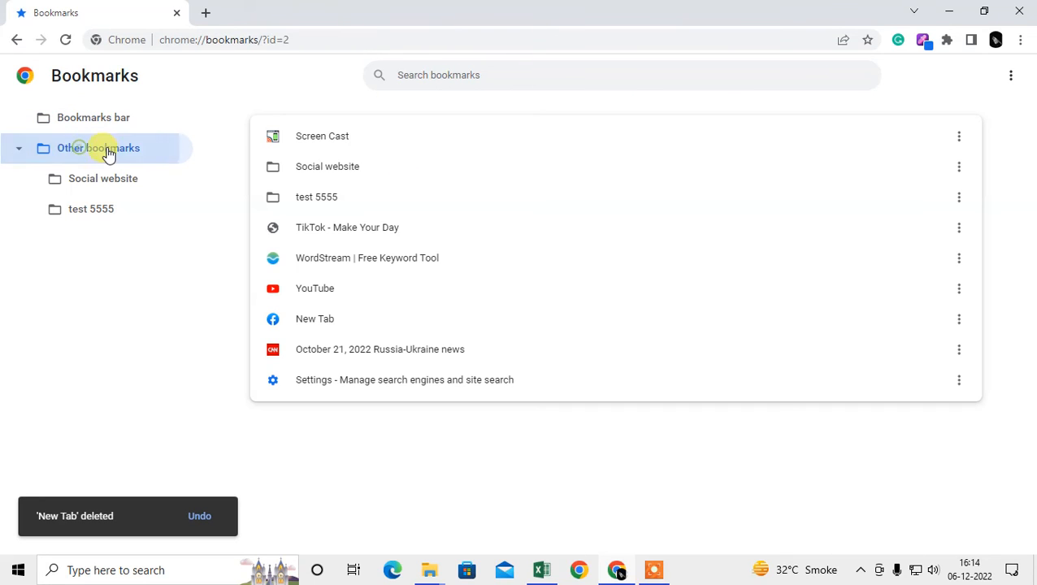
left_click(206, 13)
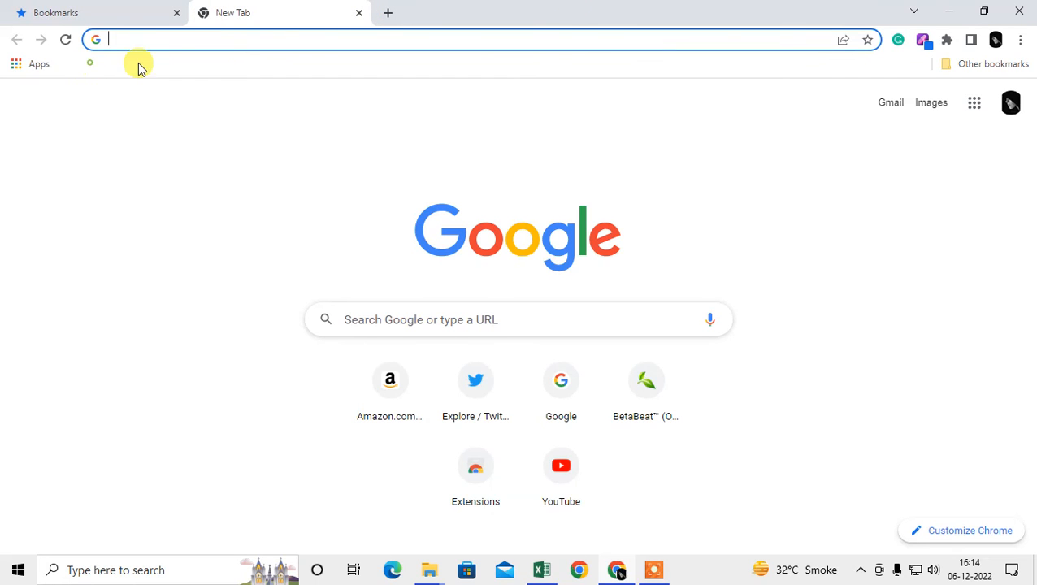
Verify Other bookmarks on the bar lists the moved items, then close the tab and Chrome.
left_click(988, 68)
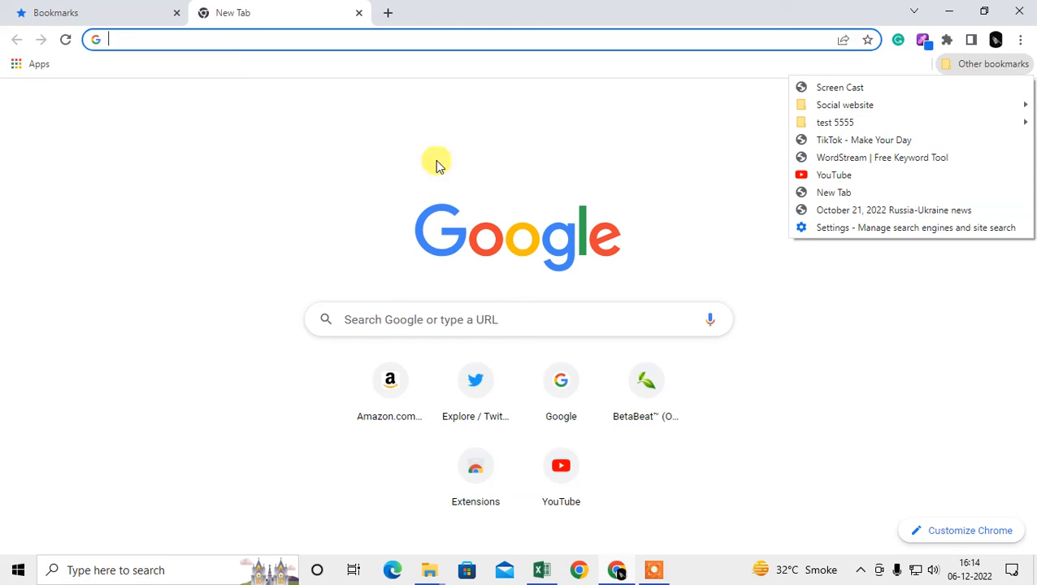
left_click(277, 107)
left_click(1012, 67)
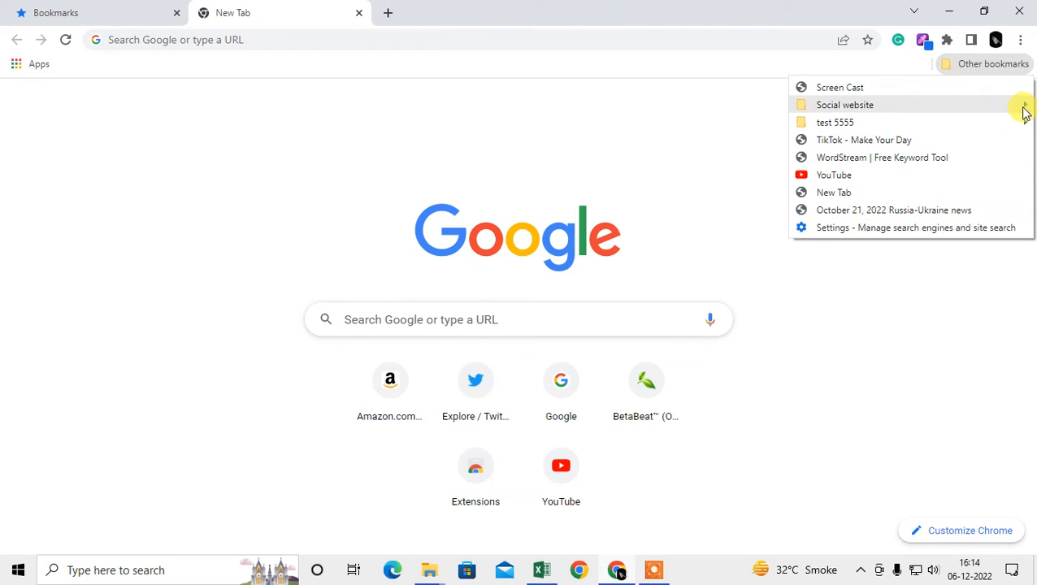
left_click(476, 146)
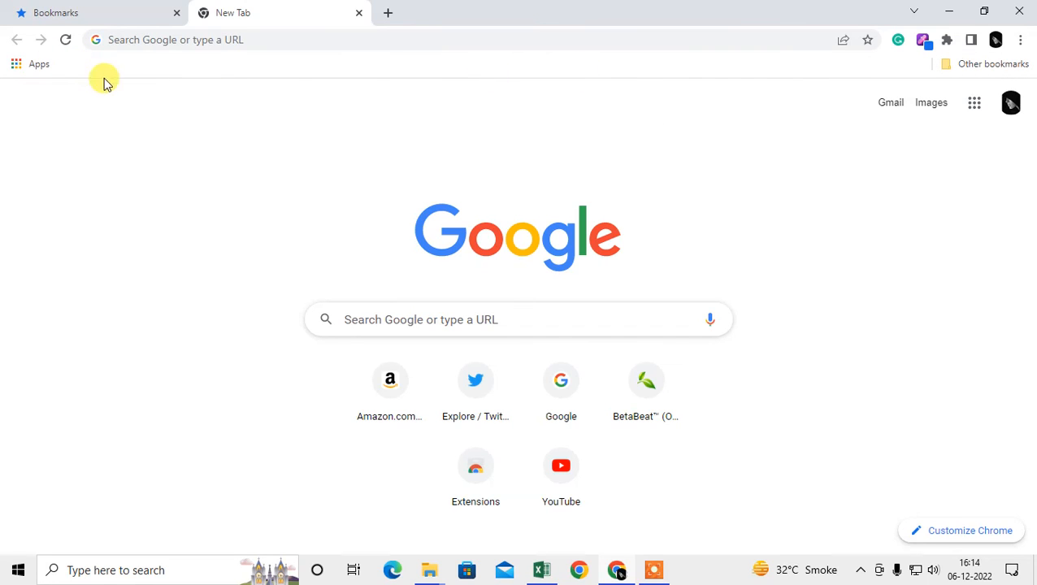
left_click(359, 14)
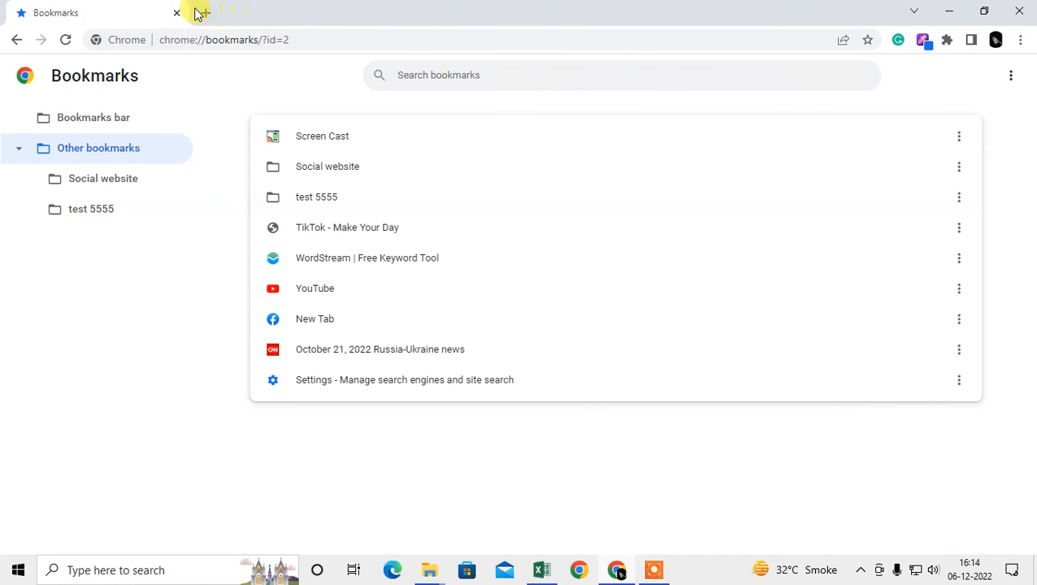
key("ctrl+w")
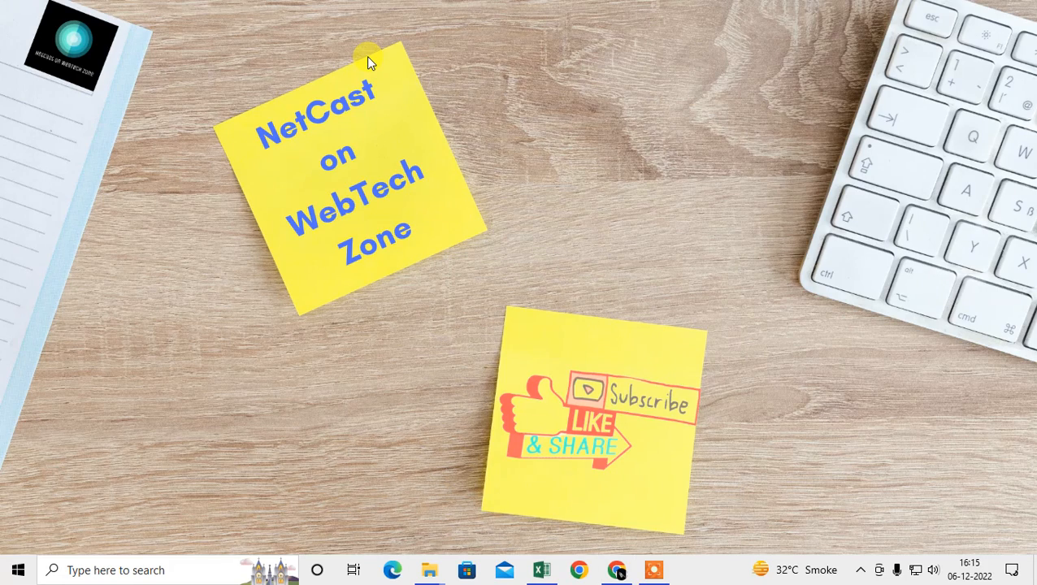